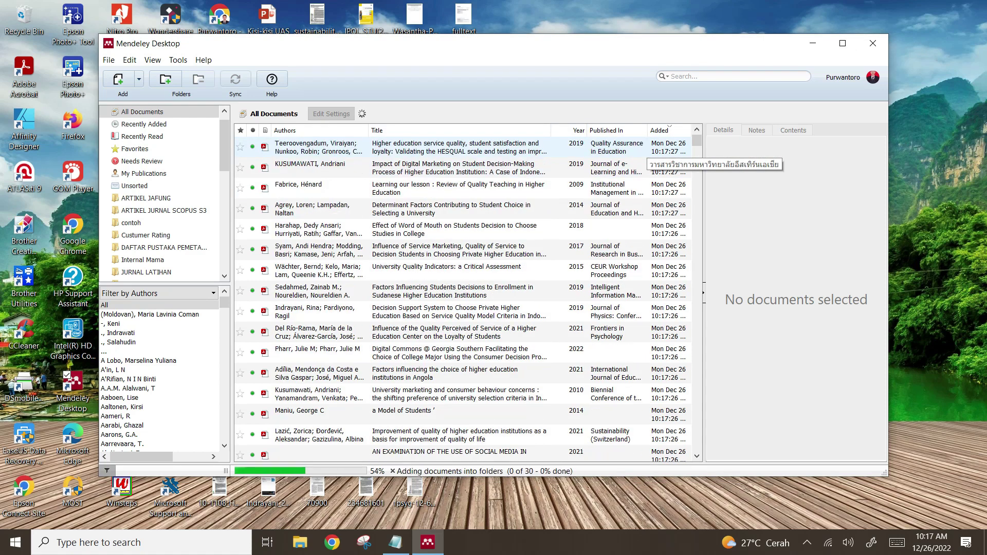
Maximize the Mendeley window and open the folder "Jurnal P.hD lagi" in the library.
{"action": "left_click", "coordinate": [842, 43]}
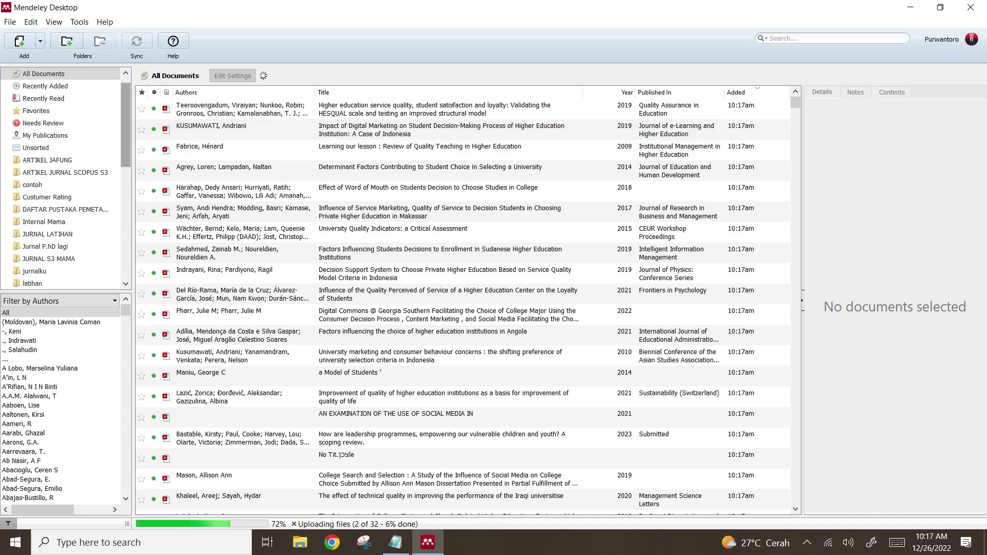
{"action": "scroll", "coordinate": [66, 178], "scroll_direction": "down", "scroll_amount": 6}
{"action": "scroll", "coordinate": [66, 178], "scroll_direction": "up", "scroll_amount": 5}
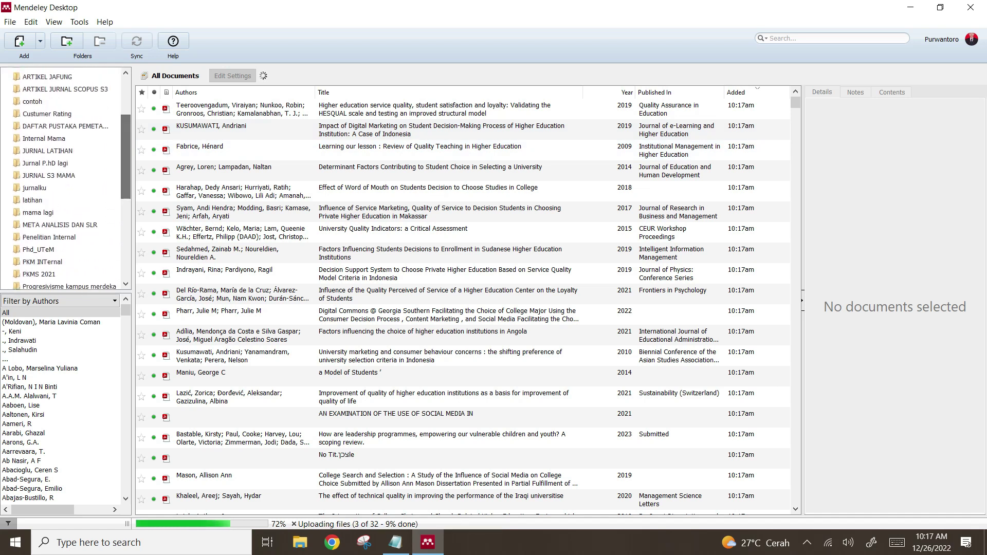
{"action": "scroll", "coordinate": [66, 178], "scroll_direction": "up", "scroll_amount": 5}
{"action": "scroll", "coordinate": [65, 178], "scroll_direction": "down", "scroll_amount": 7}
{"action": "scroll", "coordinate": [66, 178], "scroll_direction": "down", "scroll_amount": 4}
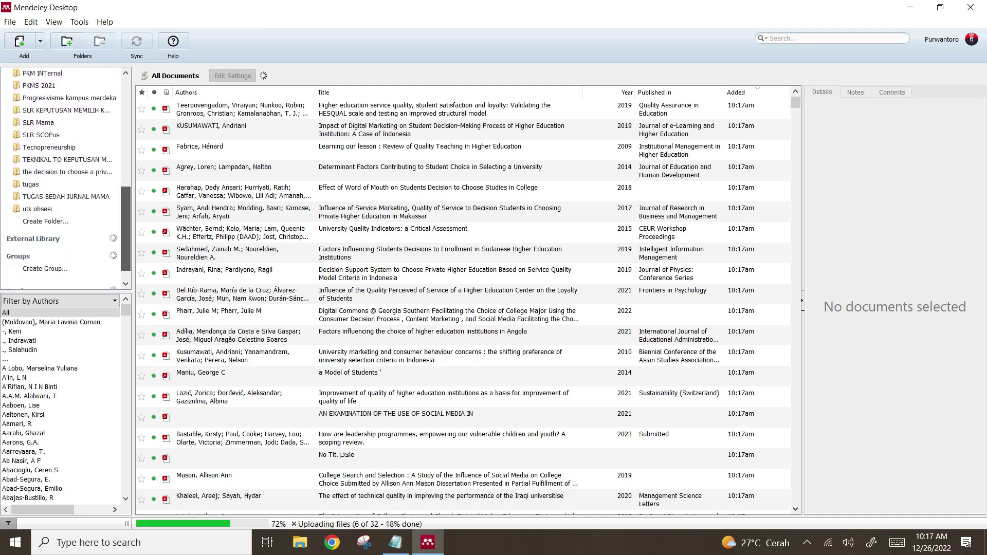
{"action": "scroll", "coordinate": [66, 178], "scroll_direction": "up", "scroll_amount": 5}
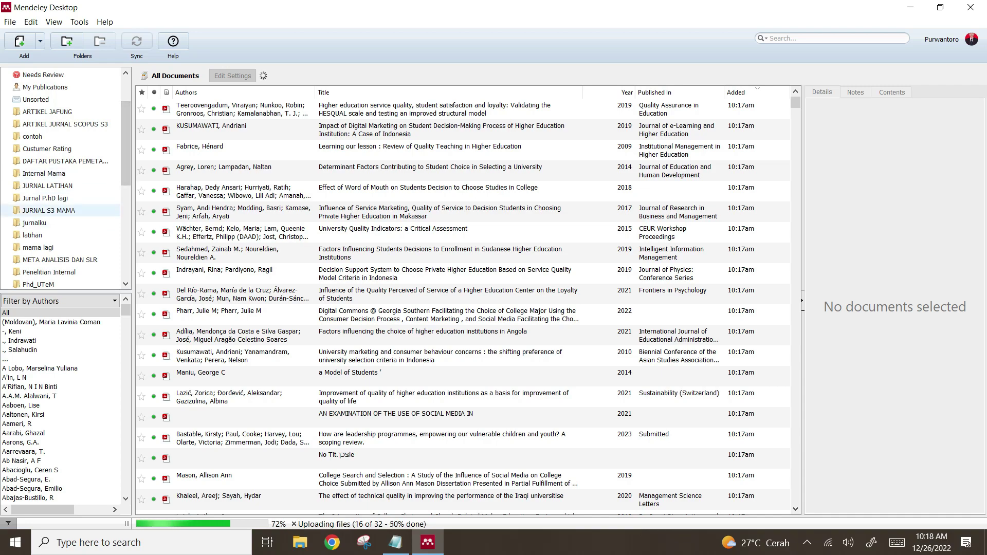
{"action": "left_click", "coordinate": [45, 198]}
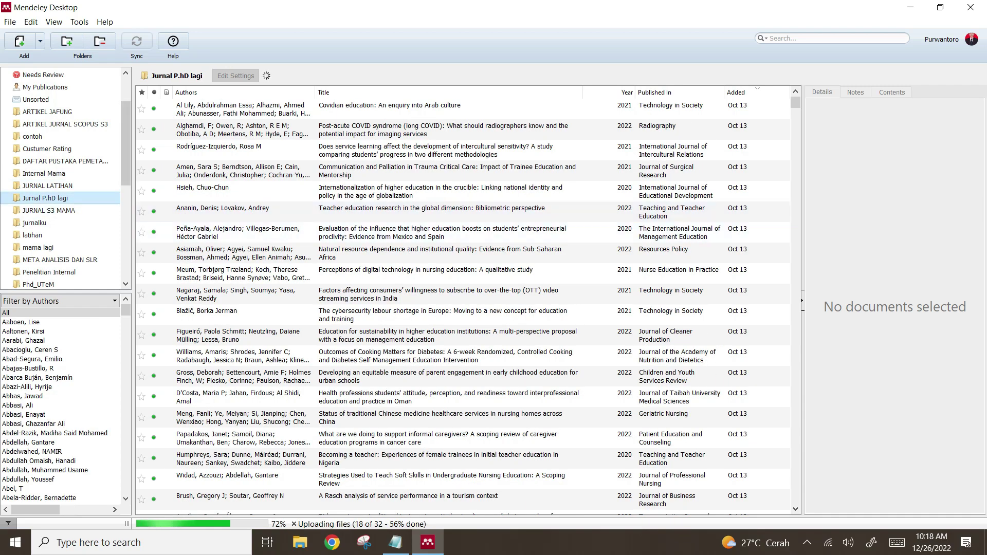
Look through the list of journal articles stored in the "Jurnal P.hD lagi" folder.
{"action": "scroll", "coordinate": [447, 272], "scroll_direction": "down", "scroll_amount": 10}
{"action": "scroll", "coordinate": [447, 265], "scroll_direction": "down", "scroll_amount": 10}
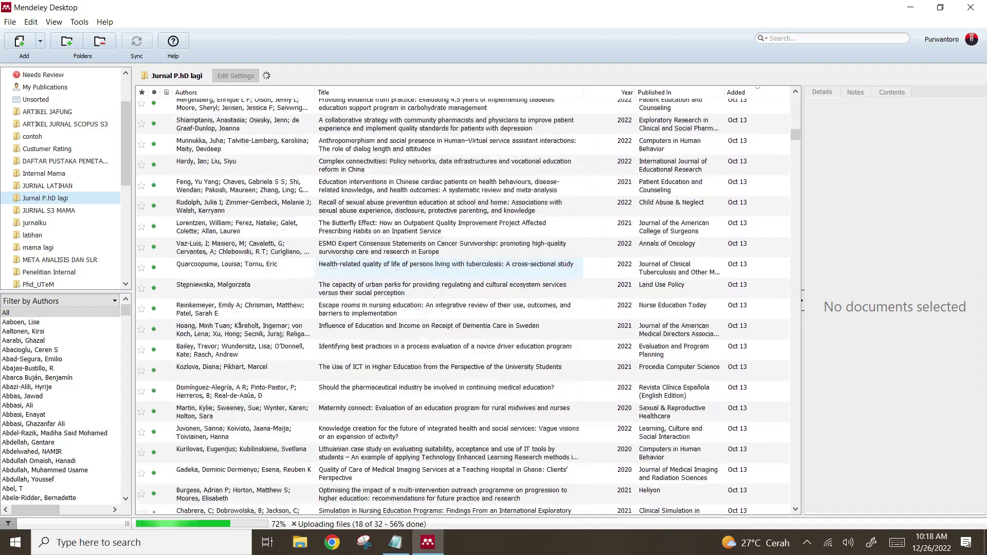
{"action": "scroll", "coordinate": [448, 262], "scroll_direction": "up", "scroll_amount": 1}
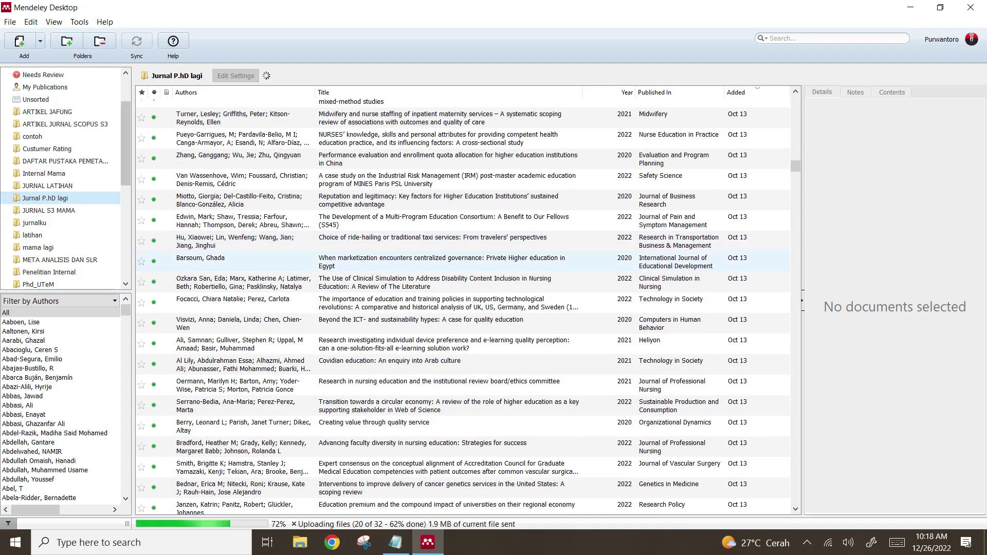
{"action": "scroll", "coordinate": [447, 303], "scroll_direction": "down", "scroll_amount": 7}
{"action": "scroll", "coordinate": [447, 303], "scroll_direction": "down", "scroll_amount": 10}
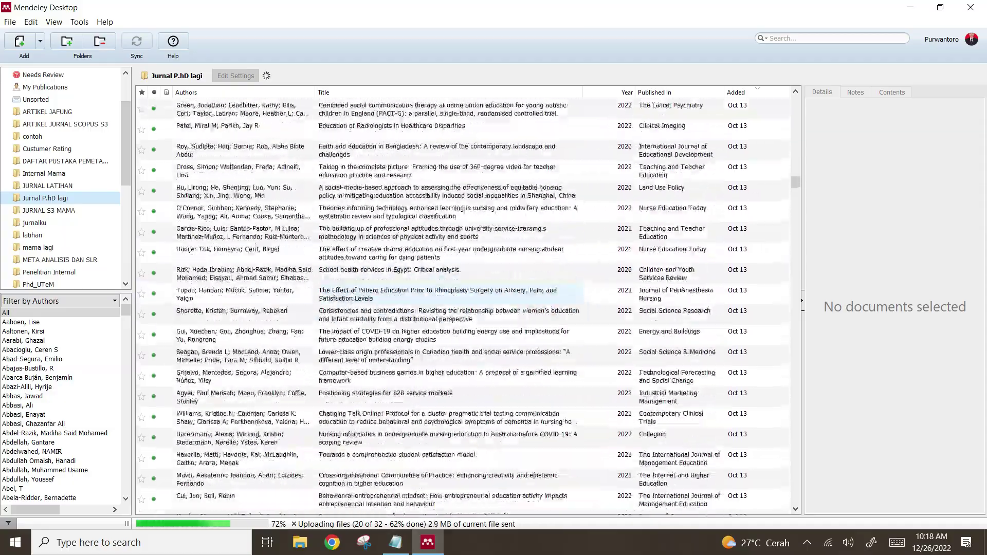
{"action": "scroll", "coordinate": [447, 303], "scroll_direction": "up", "scroll_amount": 8}
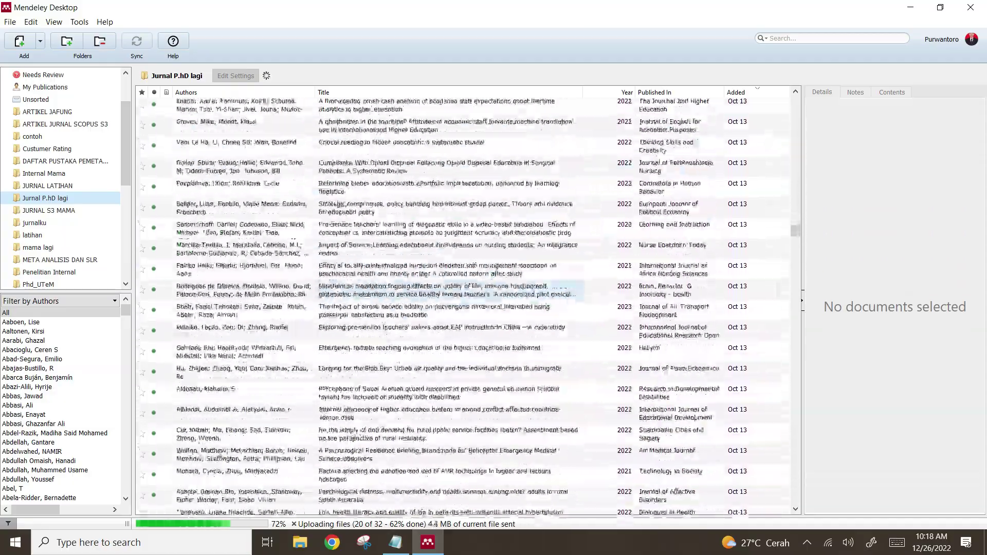
{"action": "scroll", "coordinate": [447, 294], "scroll_direction": "up", "scroll_amount": 10}
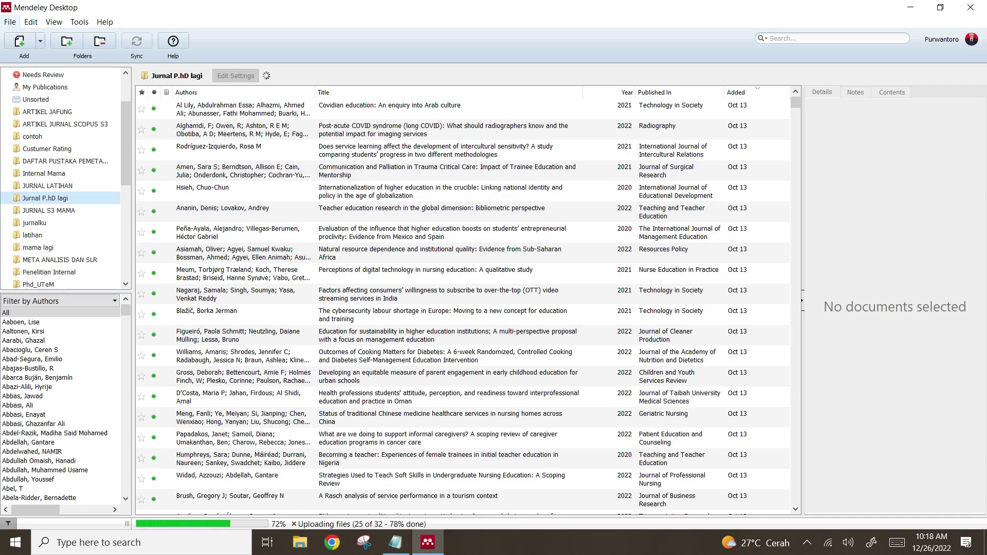
{"action": "left_click", "coordinate": [10, 21]}
{"action": "key", "text": "Escape"}
{"action": "key", "text": "ctrl+a"}
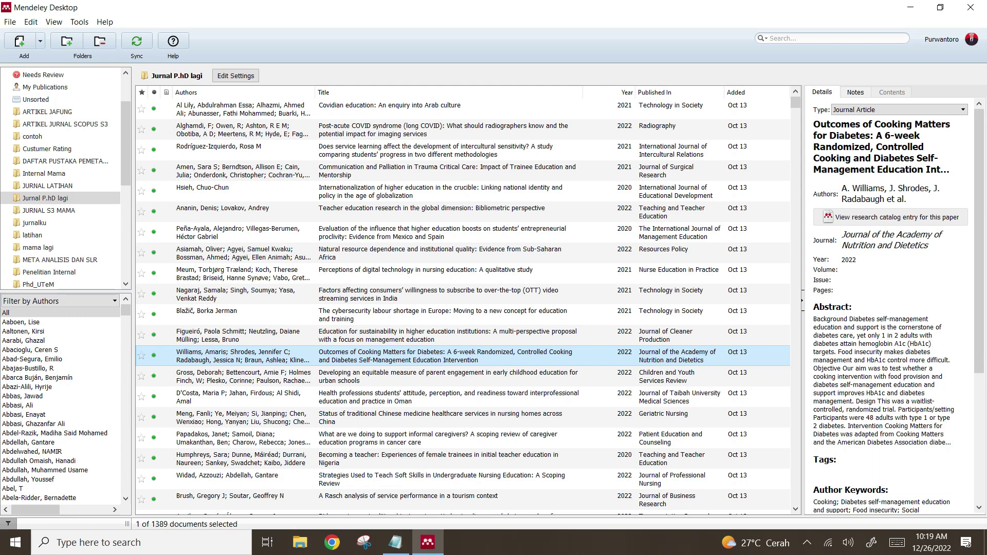
{"action": "left_click", "coordinate": [46, 198]}
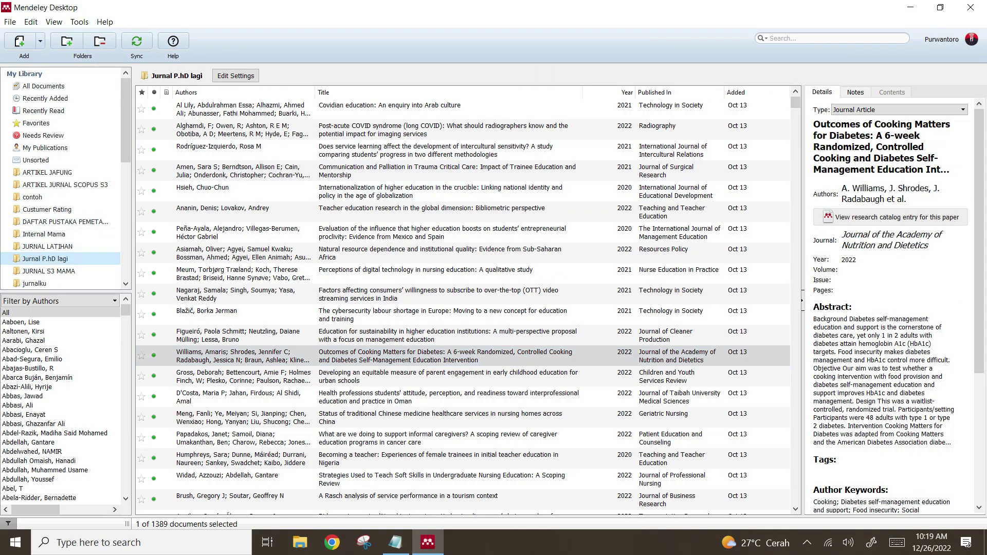
Examine the folder's entries, viewing the details of the bibliometric teacher education article and the taxi service quality article.
{"action": "left_click", "coordinate": [432, 212]}
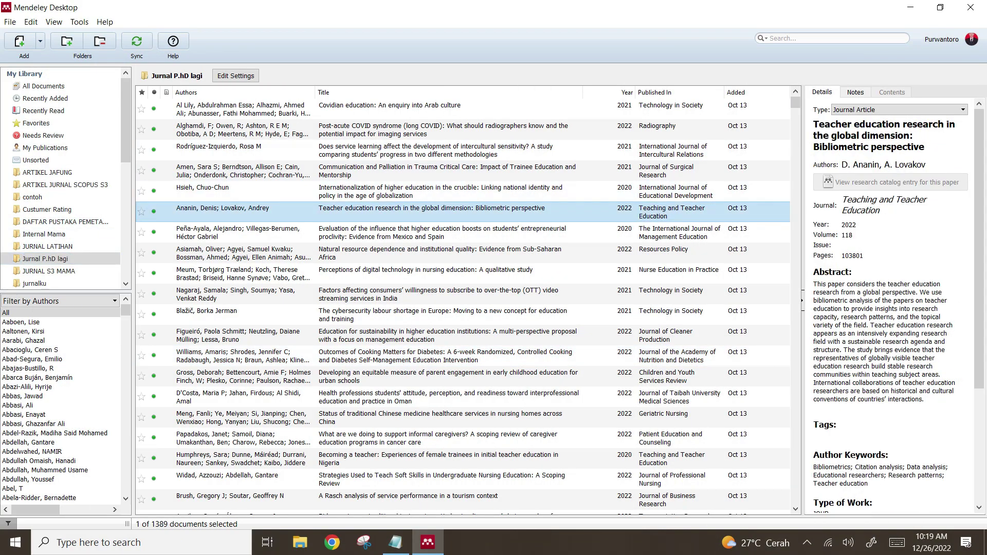
{"action": "scroll", "coordinate": [463, 307], "scroll_direction": "down", "scroll_amount": 10}
{"action": "scroll", "coordinate": [463, 307], "scroll_direction": "down", "scroll_amount": 10}
{"action": "scroll", "coordinate": [463, 307], "scroll_direction": "down", "scroll_amount": 10}
{"action": "scroll", "coordinate": [463, 307], "scroll_direction": "down", "scroll_amount": 10}
{"action": "scroll", "coordinate": [462, 307], "scroll_direction": "up", "scroll_amount": 10}
{"action": "scroll", "coordinate": [463, 307], "scroll_direction": "up", "scroll_amount": 10}
{"action": "scroll", "coordinate": [463, 307], "scroll_direction": "up", "scroll_amount": 10}
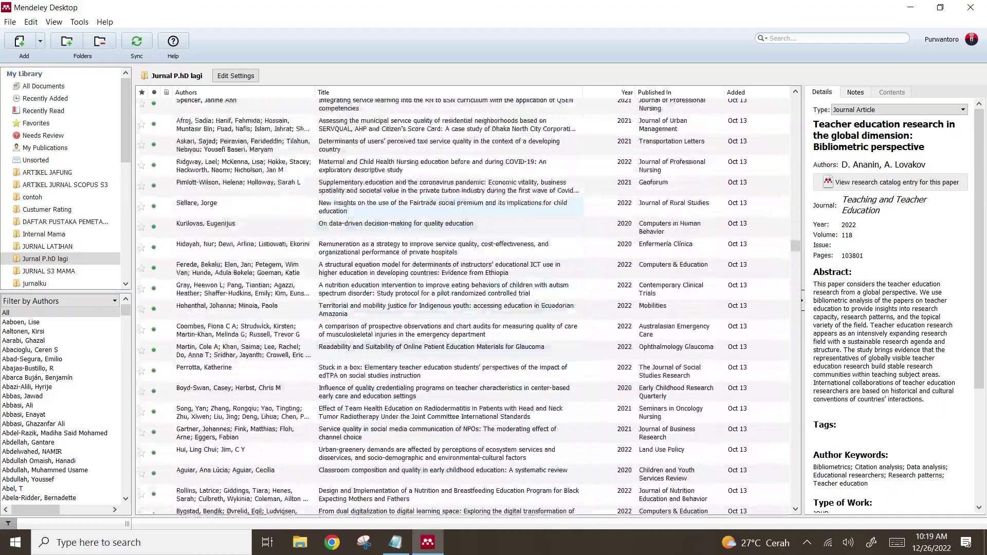
{"action": "scroll", "coordinate": [239, 208], "scroll_direction": "up", "scroll_amount": 2}
{"action": "left_click", "coordinate": [239, 209]}
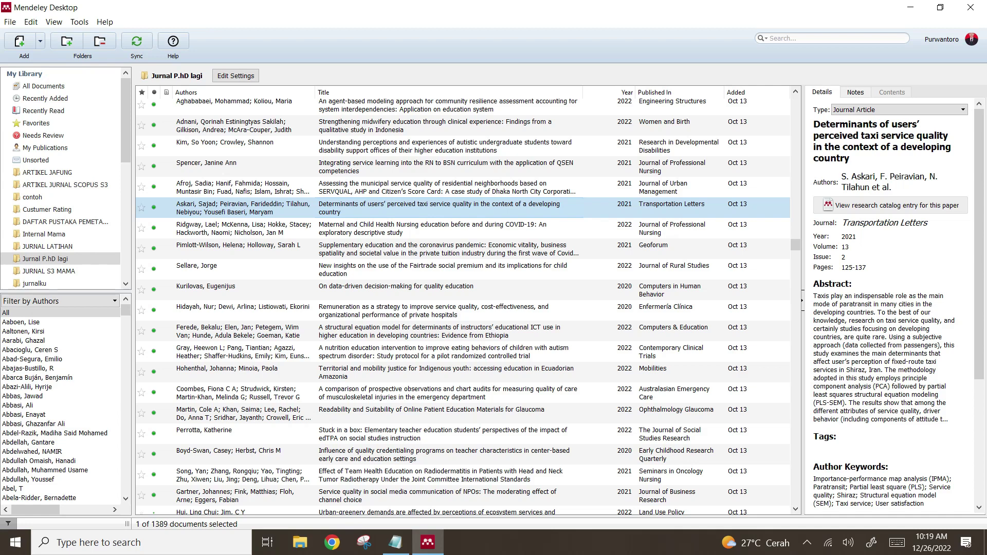
{"action": "scroll", "coordinate": [463, 303], "scroll_direction": "up", "scroll_amount": 3}
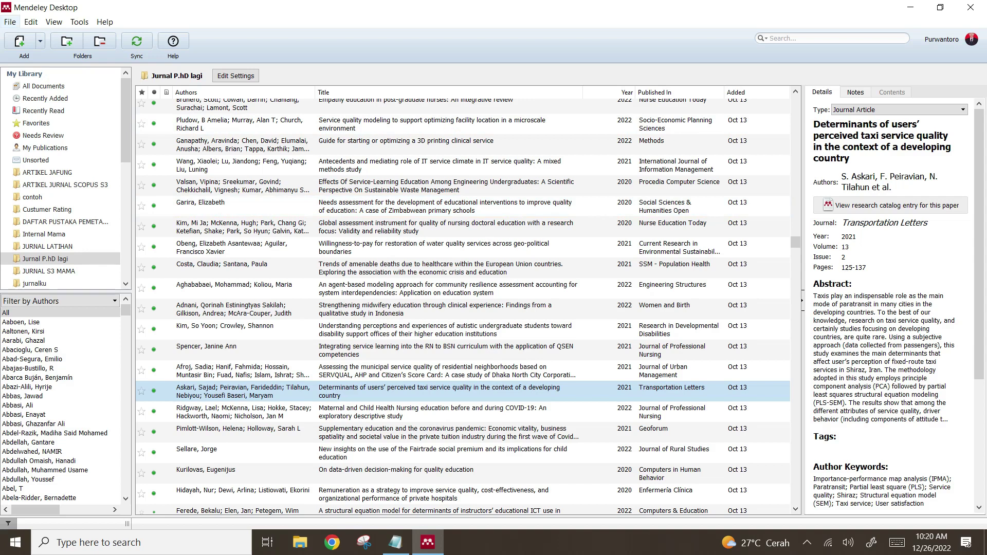
Select all documents in the folder and prepare their export to the Desktop under the file name "Artikel Jurnal".
{"action": "left_click", "coordinate": [10, 22]}
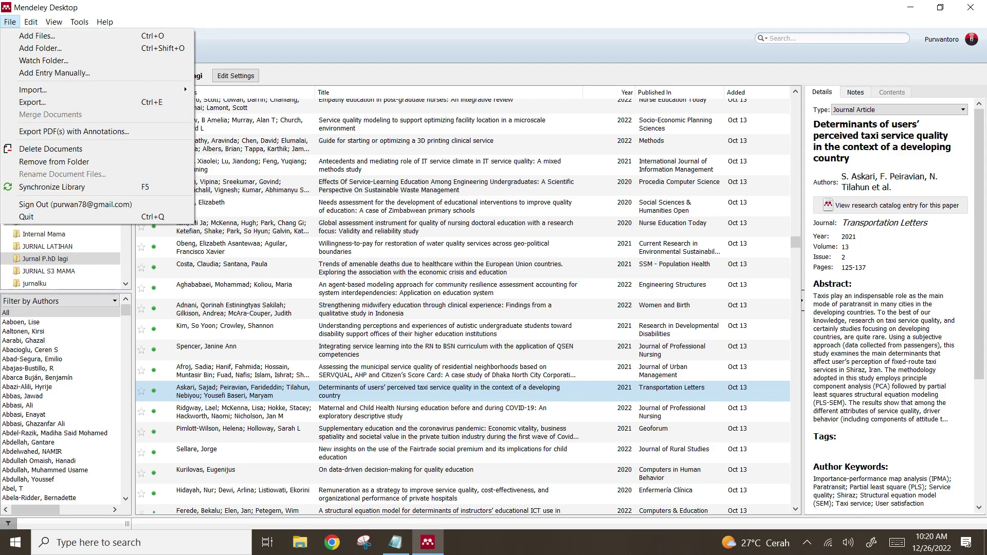
{"action": "key", "text": "Escape"}
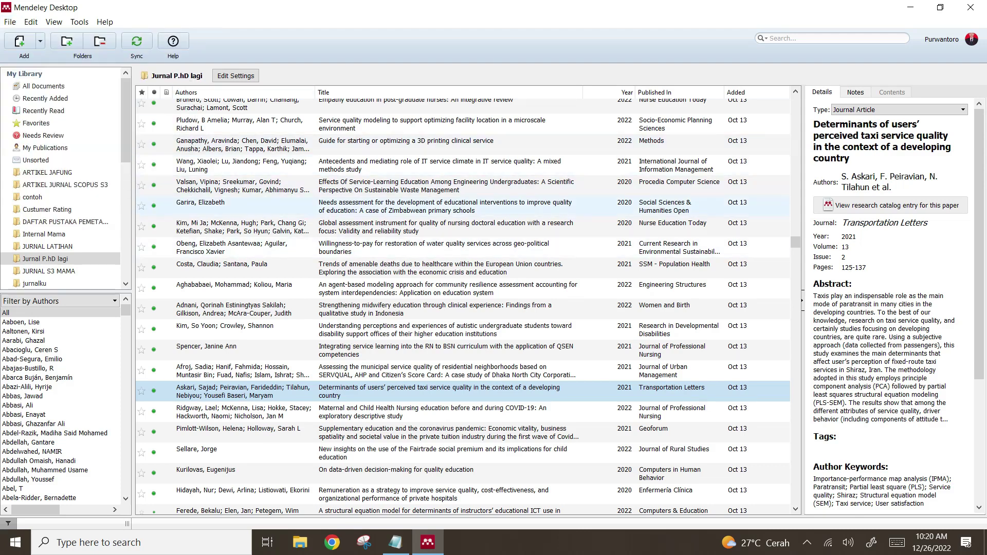
{"action": "left_click", "coordinate": [360, 205]}
{"action": "key", "text": "ctrl+a"}
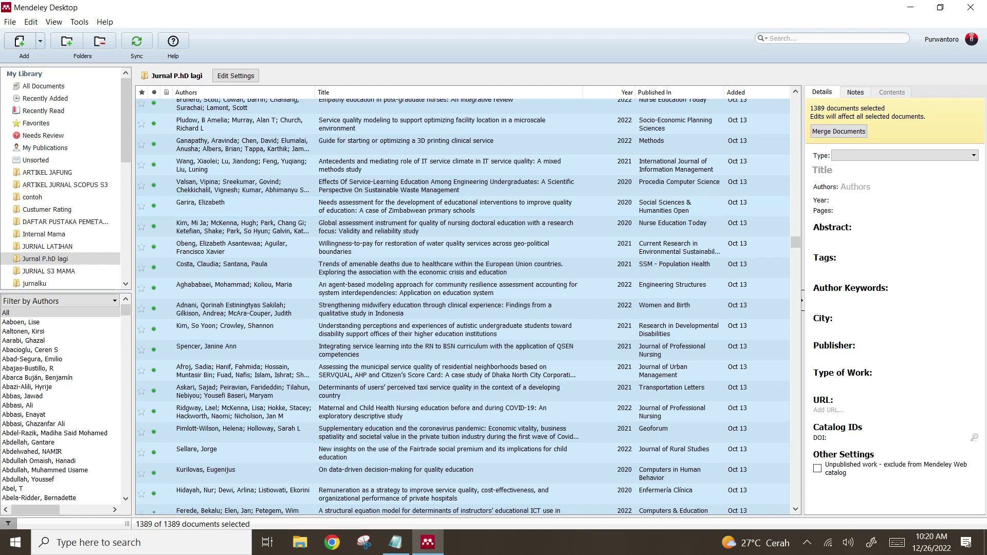
{"action": "left_click", "coordinate": [11, 22]}
{"action": "key", "text": "Return"}
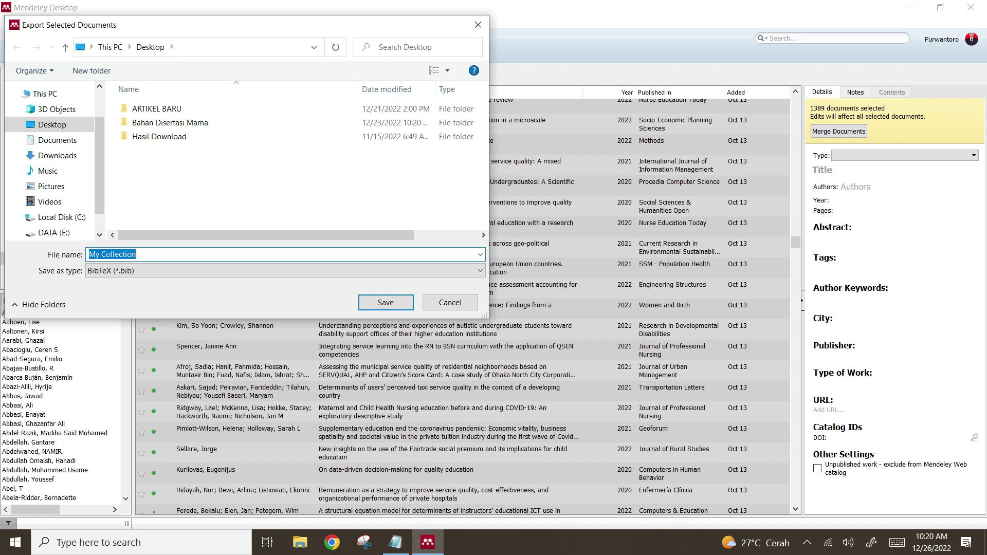
{"action": "type", "text": "A"}
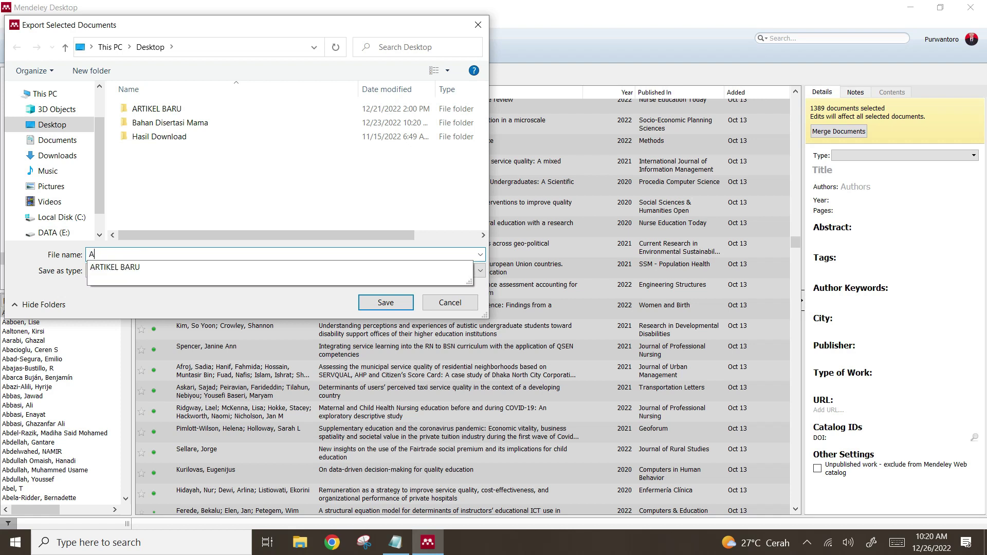
{"action": "type", "text": "rtikel Jurnal"}
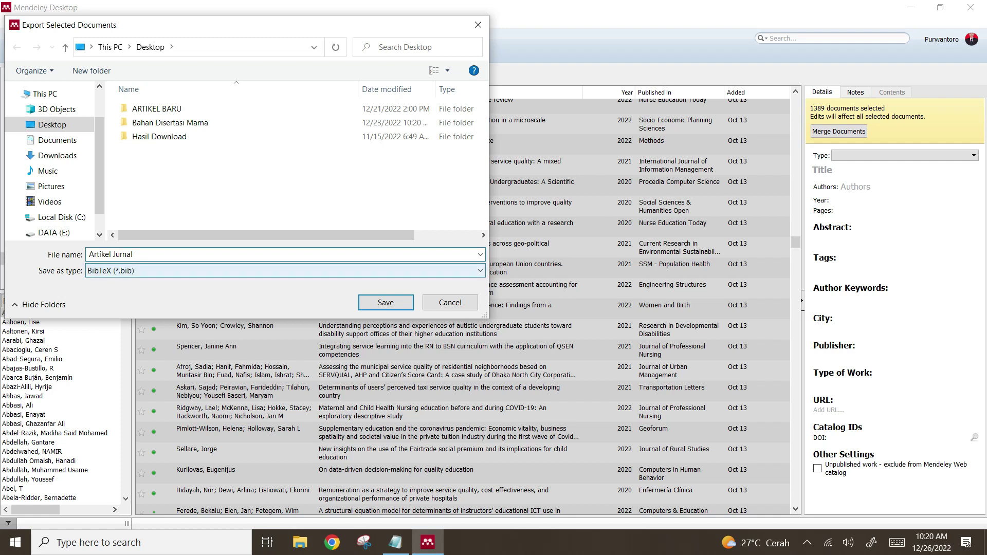
Choose RIS - Research Information Systems (*.ris) among the export formats and save the file.
{"action": "left_click", "coordinate": [282, 270]}
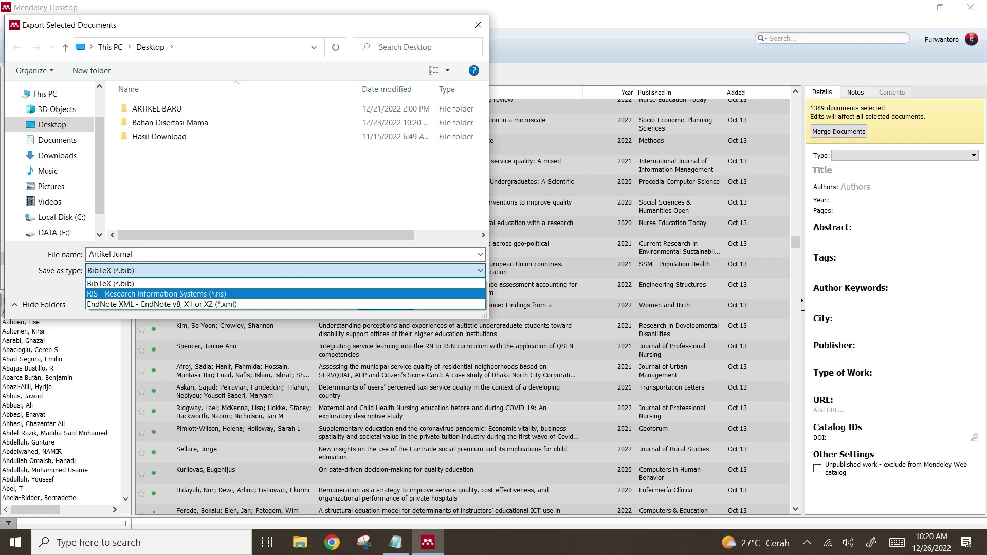
{"action": "key", "text": "Return"}
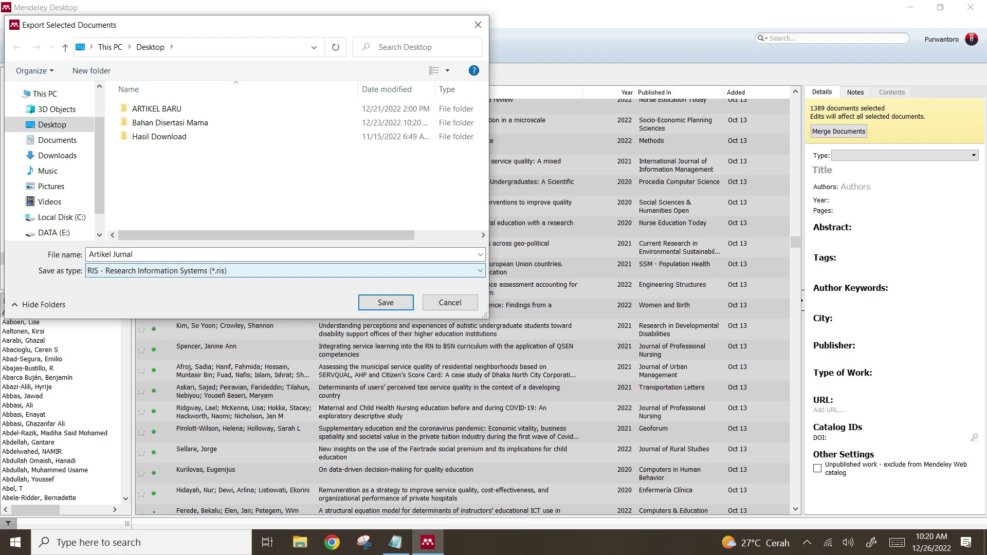
{"action": "key", "text": "alt+Down"}
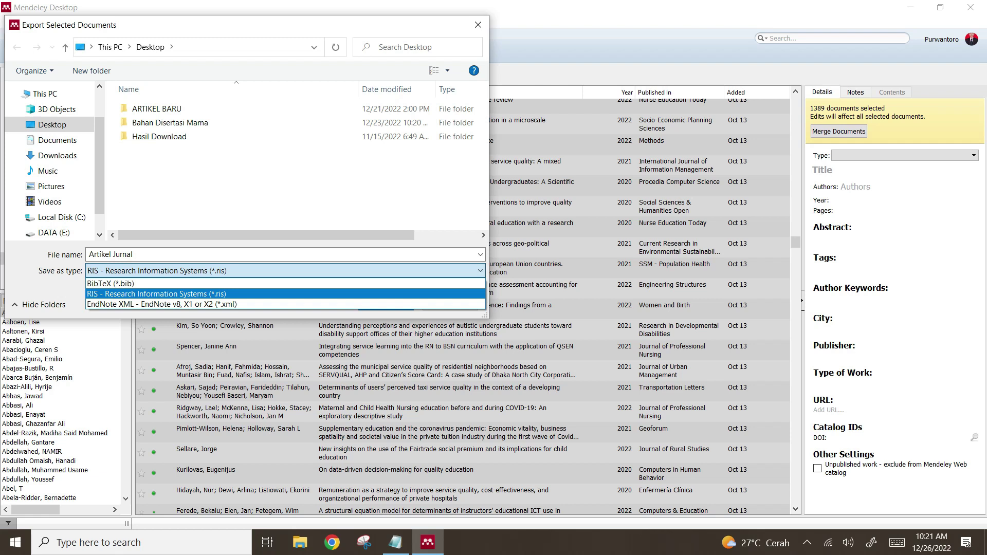
{"action": "key", "text": "Down"}
{"action": "key", "text": "Up"}
{"action": "key", "text": "Down"}
{"action": "key", "text": "Up"}
{"action": "key", "text": "Down"}
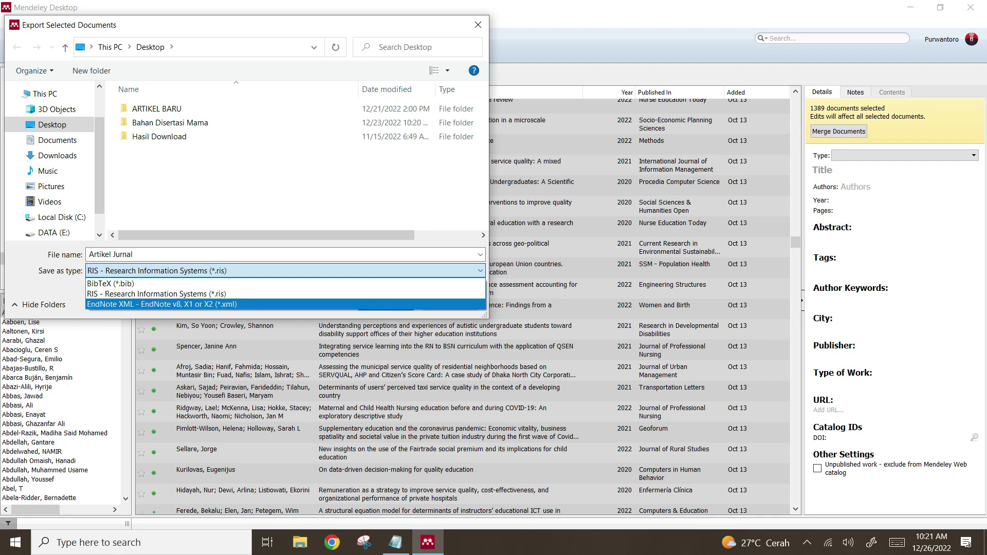
{"action": "key", "text": "Up"}
{"action": "key", "text": "Up"}
{"action": "key", "text": "Down"}
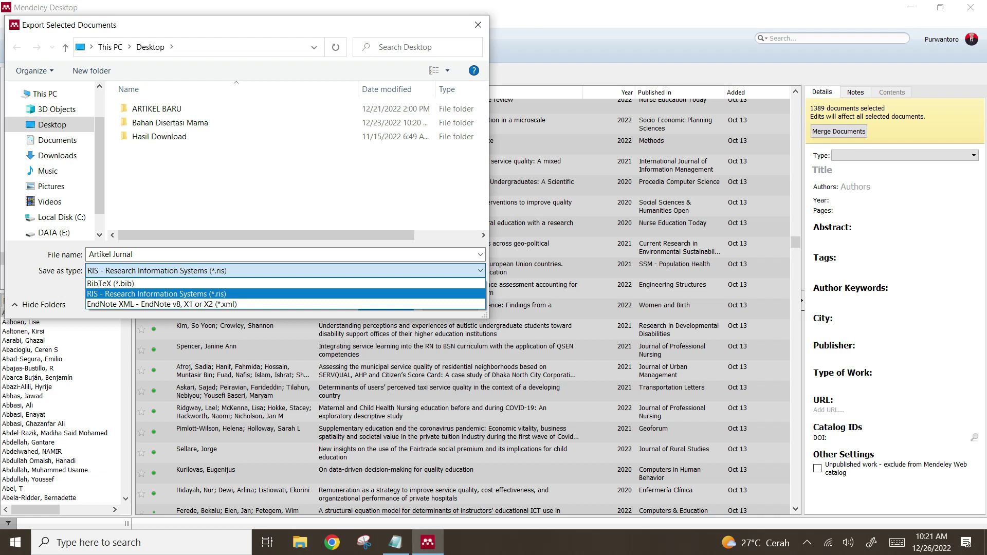
{"action": "key", "text": "Return"}
{"action": "key", "text": "Return"}
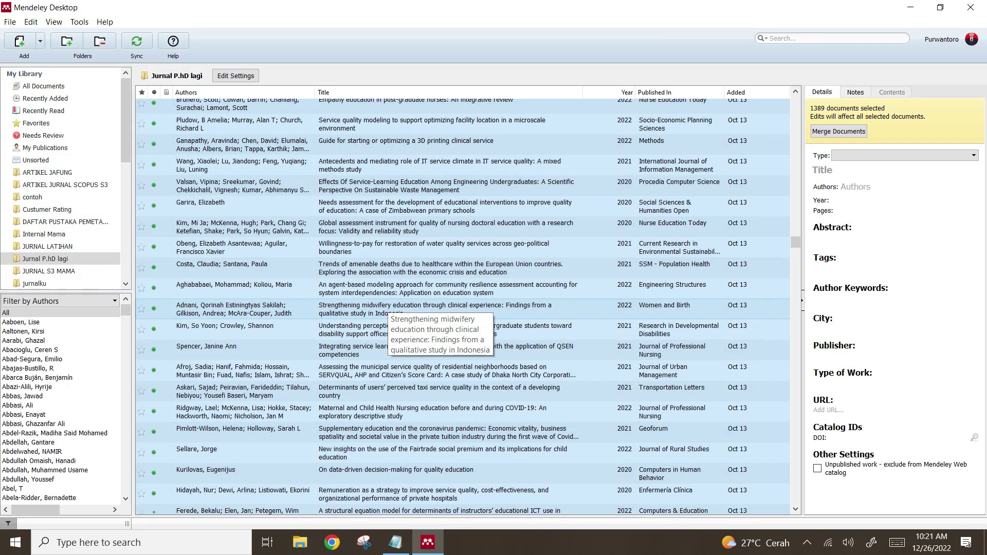
Minimize Mendeley, switch to File Explorer and open the Desktop folder.
{"action": "left_click", "coordinate": [911, 7]}
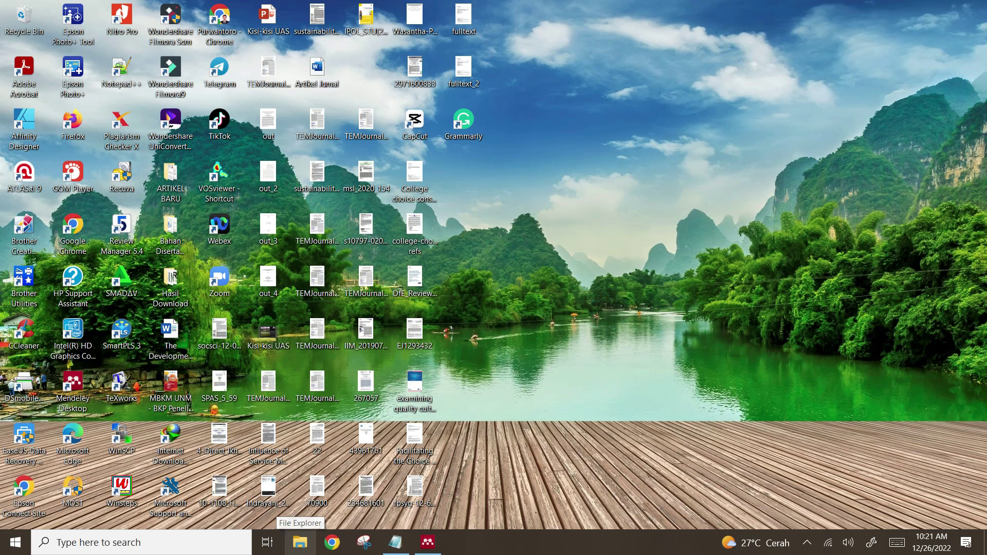
{"action": "left_click", "coordinate": [299, 542]}
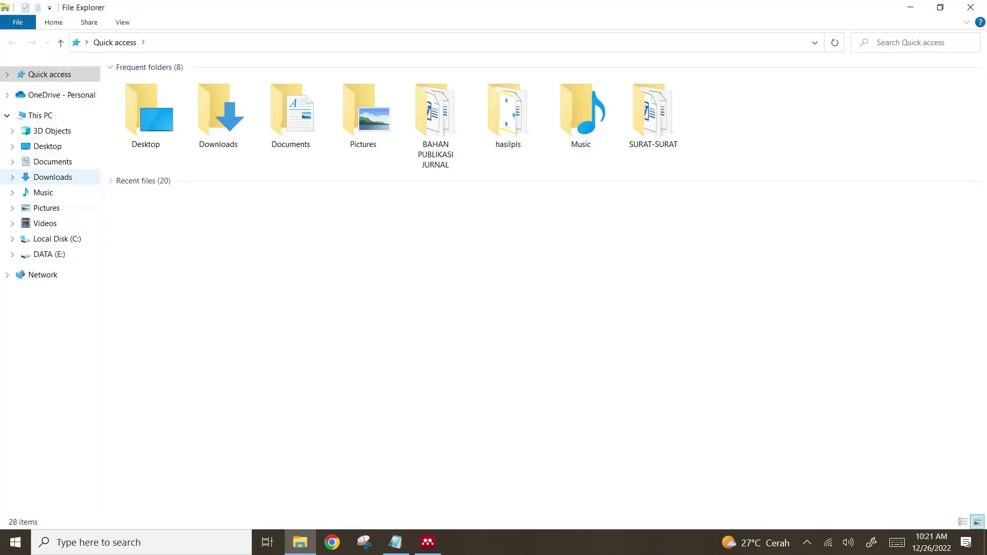
{"action": "left_click", "coordinate": [47, 146]}
Locate the exported "Artikel Jurnal" RIS file in the Desktop folder, select it, and close File Explorer.
{"action": "left_click", "coordinate": [154, 306]}
{"action": "key", "text": "Up"}
{"action": "key", "text": "Up"}
{"action": "key", "text": "Up"}
{"action": "key", "text": "Up"}
{"action": "key", "text": "Up"}
{"action": "key", "text": "Up"}
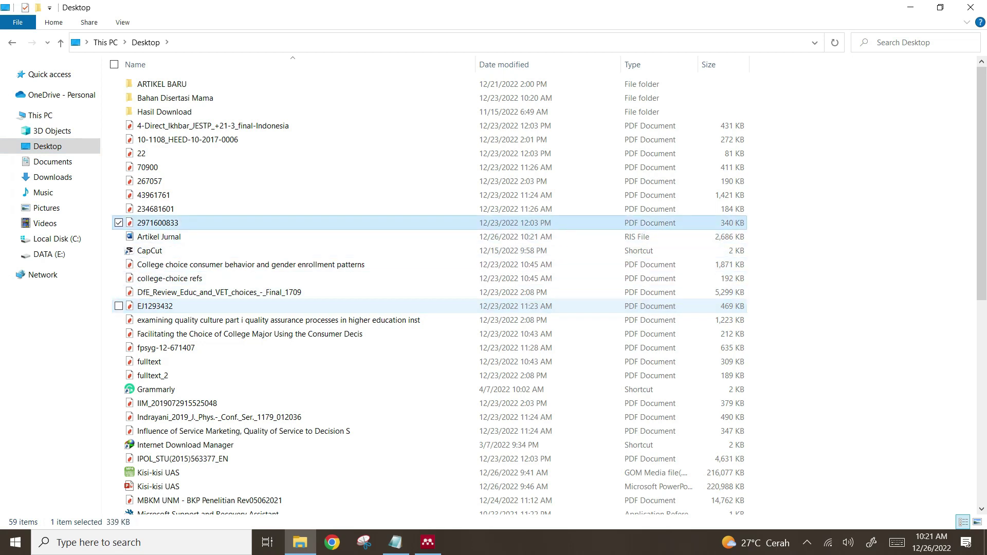
{"action": "scroll", "coordinate": [154, 306], "scroll_direction": "down", "scroll_amount": 9}
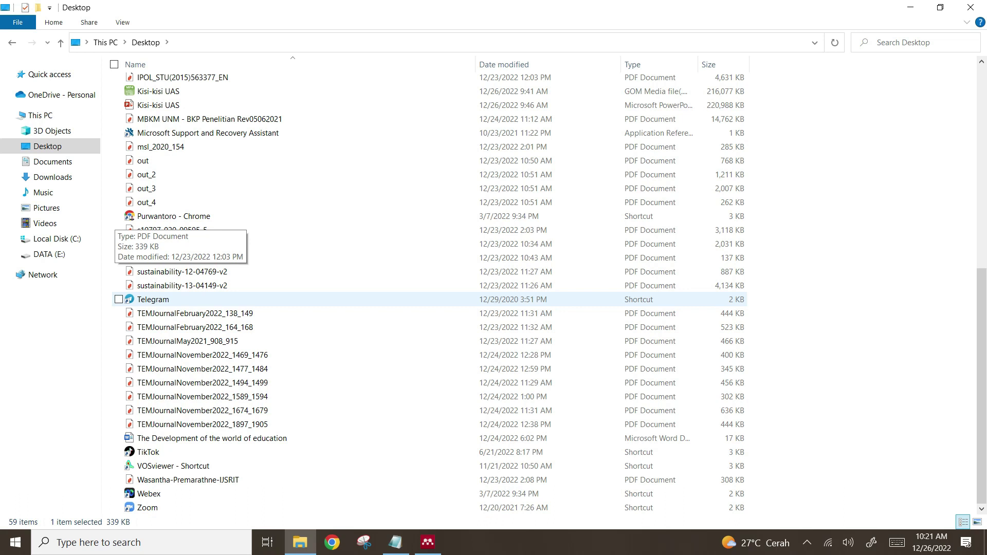
{"action": "scroll", "coordinate": [129, 242], "scroll_direction": "up", "scroll_amount": 9}
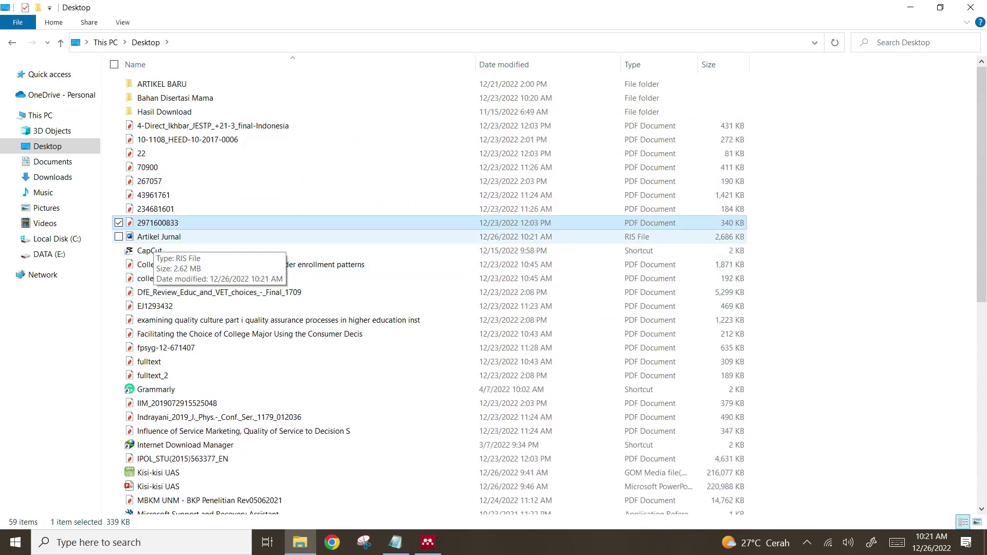
{"action": "left_click", "coordinate": [154, 237]}
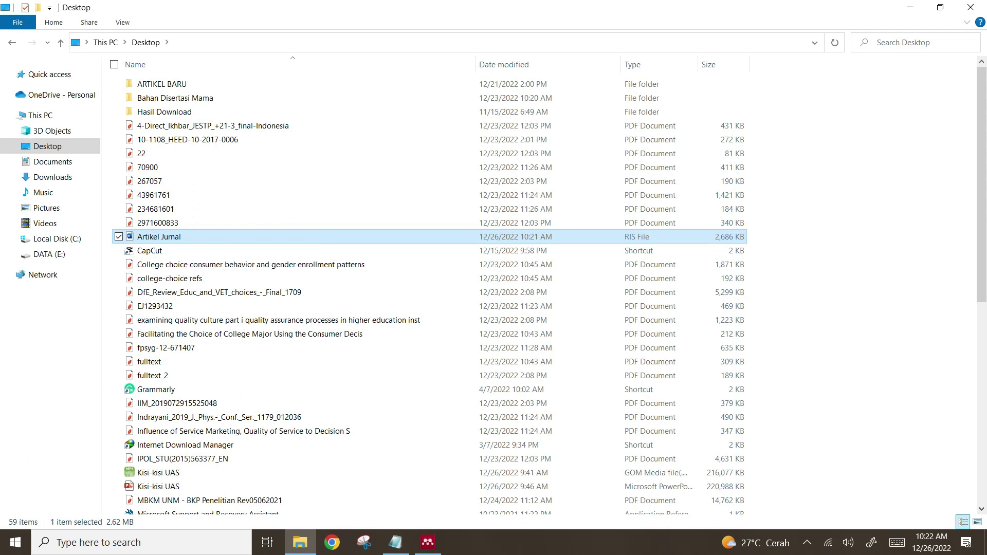
{"action": "left_click", "coordinate": [971, 7]}
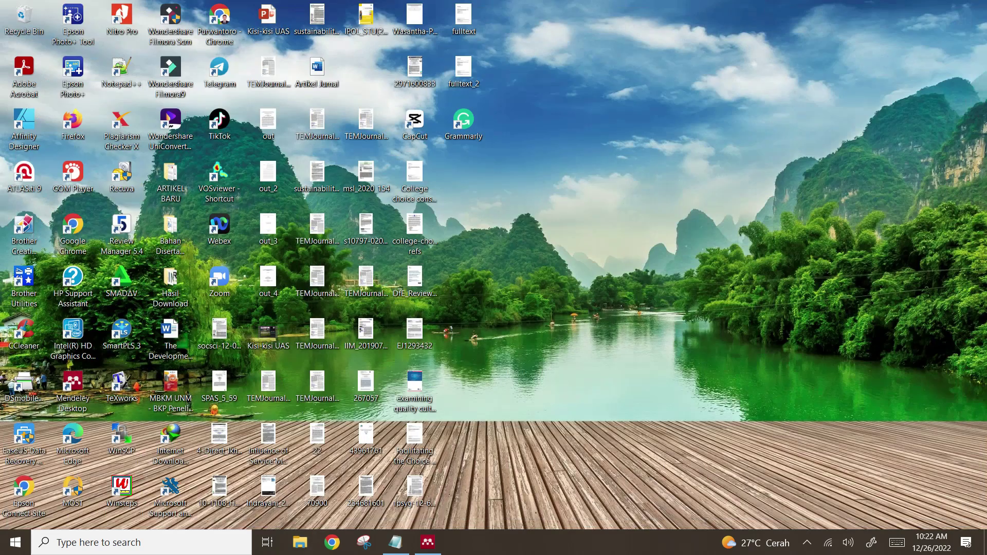